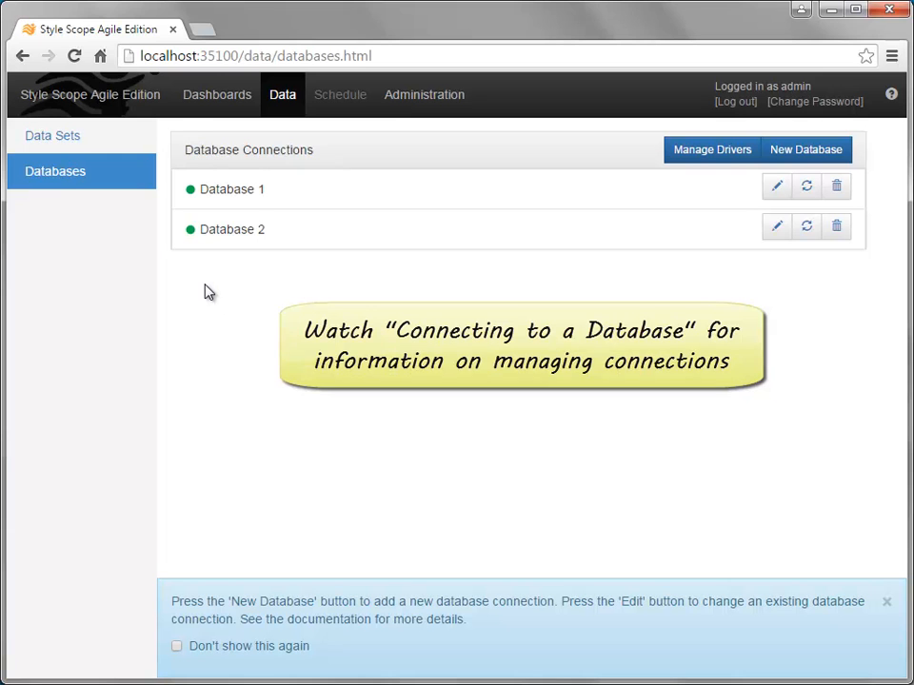
- Create a new data set in the Home folder as a database query on Database 1
left_click(113, 140)
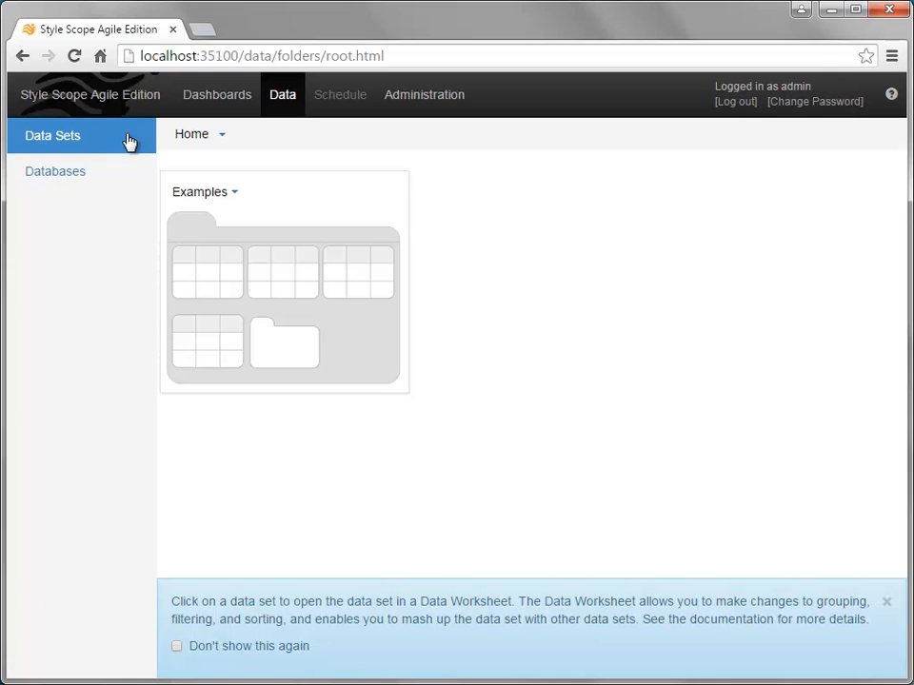
left_click(221, 141)
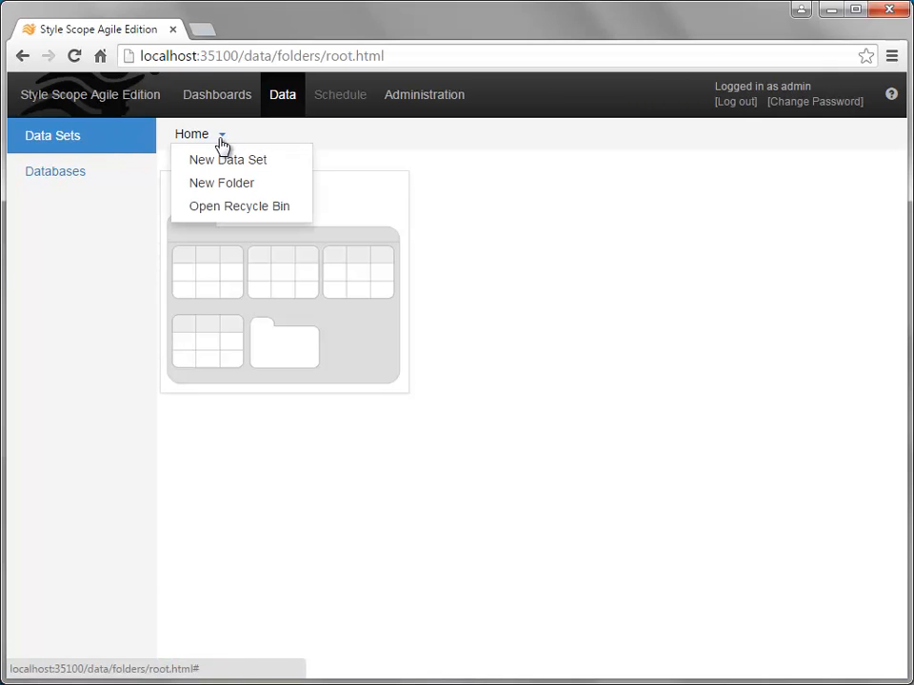
left_click(287, 166)
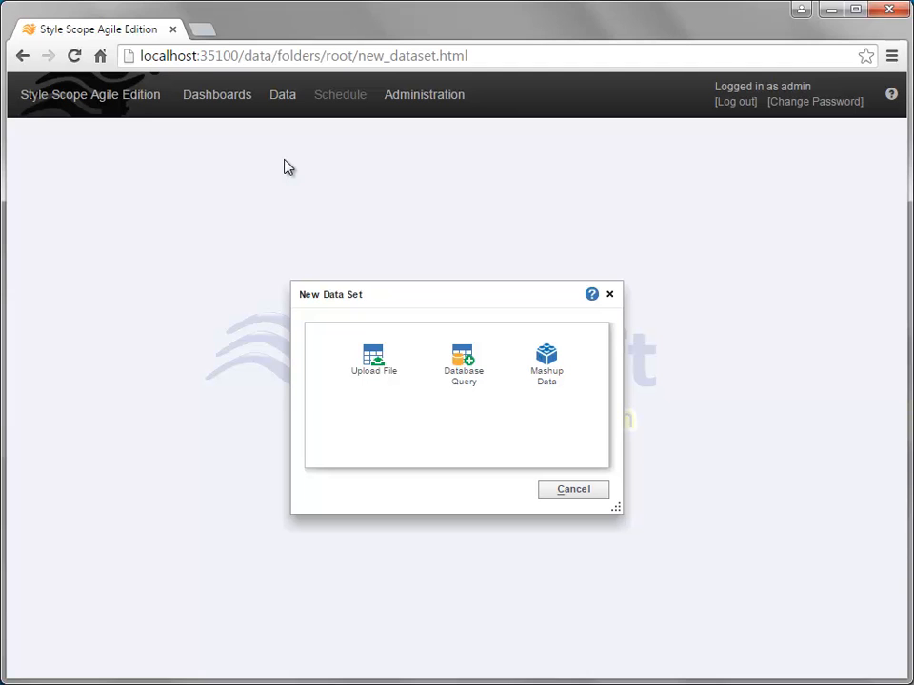
left_click(481, 369)
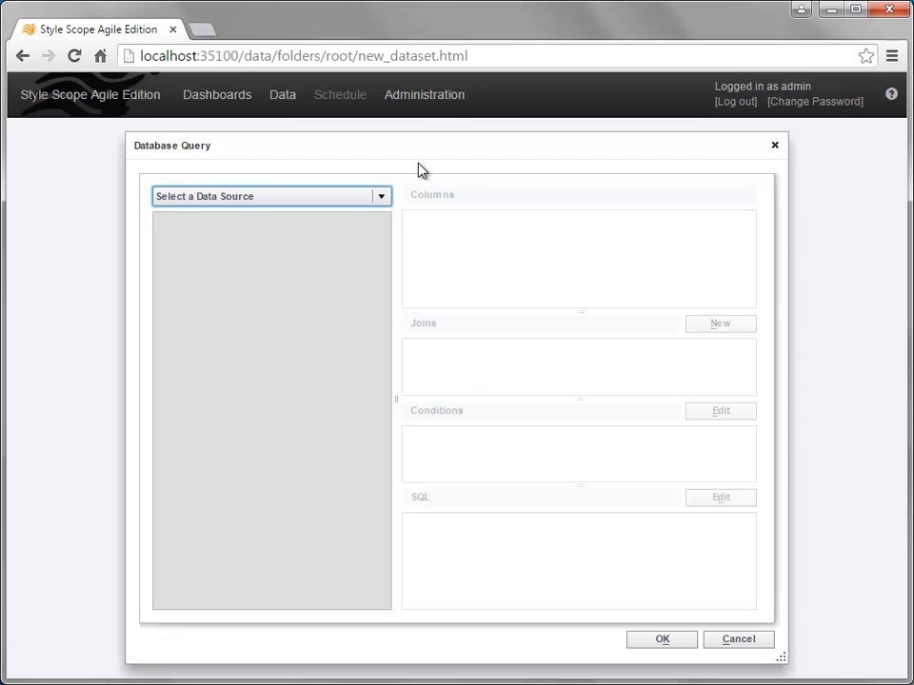
left_click(384, 198)
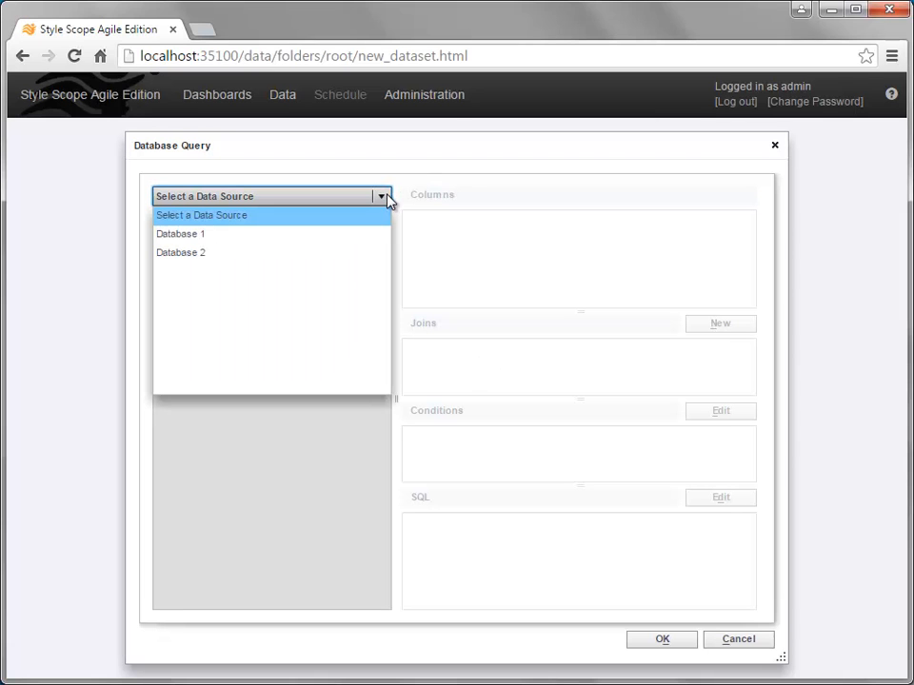
left_click(307, 238)
- Add the CATEGORY_NAME column from the CATEGORIES table in the ORDERS schema to the query
left_click(162, 242)
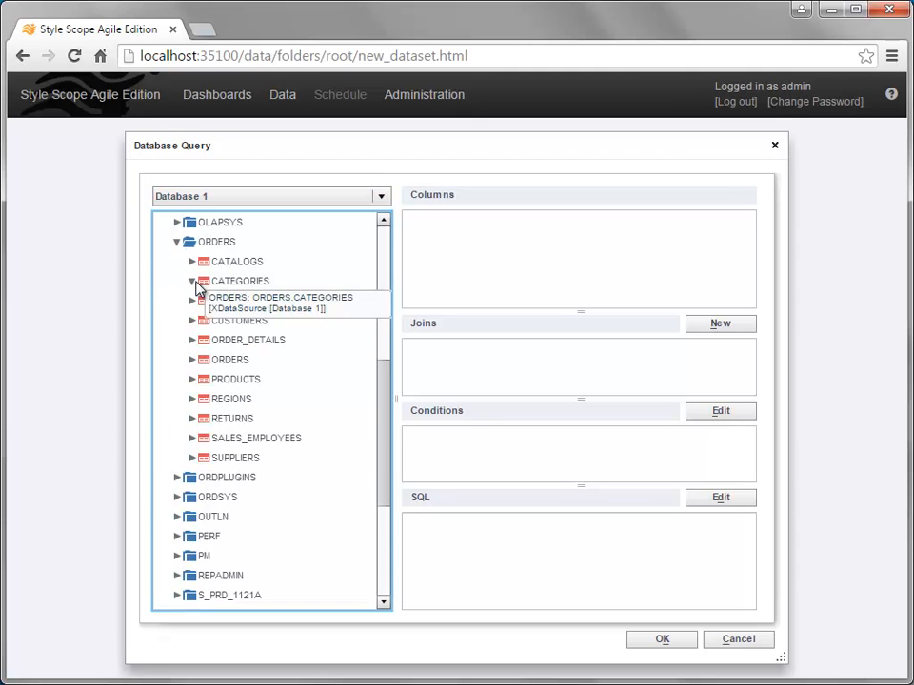
left_click(192, 281)
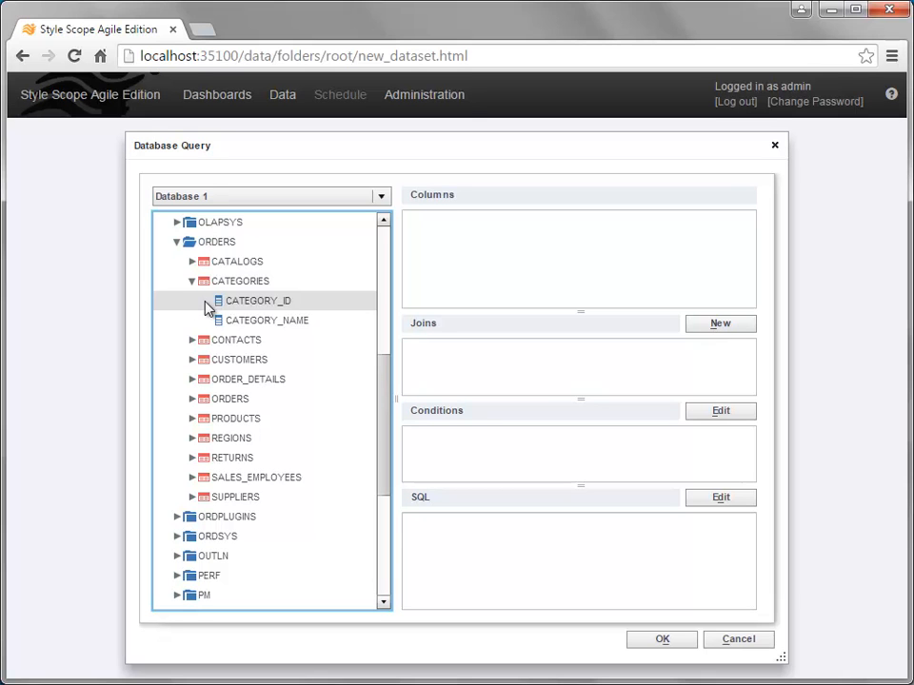
left_click(326, 329)
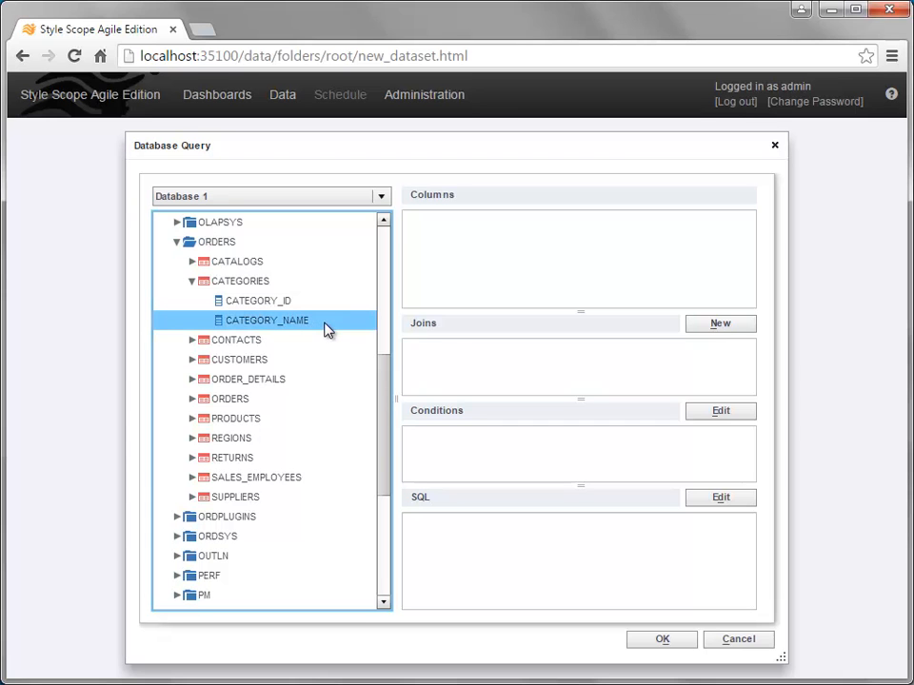
left_click_drag(325, 329, 439, 241)
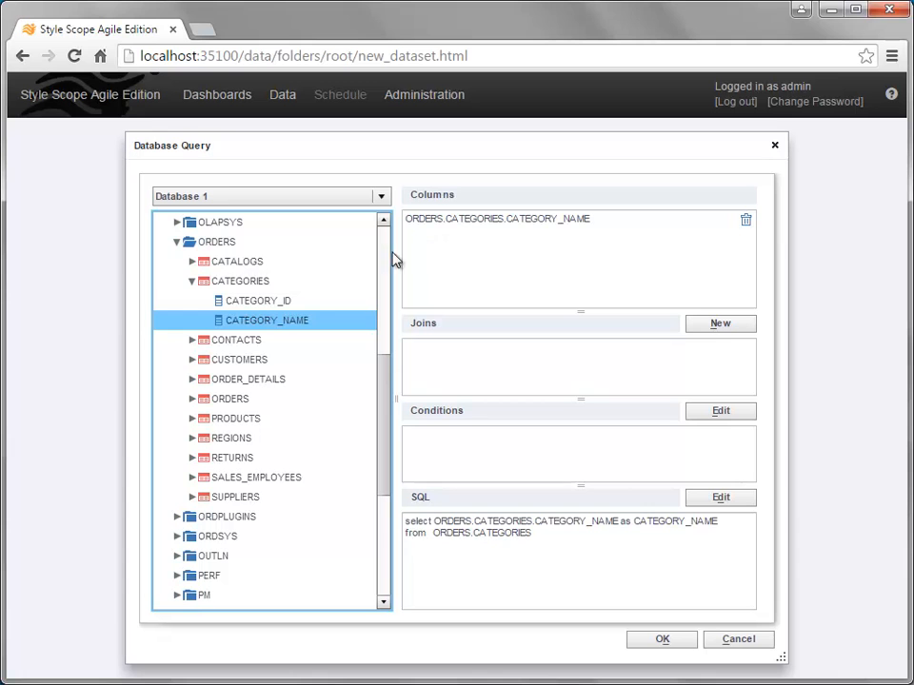
- Add the PRODUCT_NAME and PRICE columns from the PRODUCTS table to the query
left_click(192, 282)
left_click(192, 378)
left_click_drag(285, 496, 452, 277)
left_click_drag(237, 457, 428, 286)
- Add the ORDER_DATE and ORDER_ID columns from the ORDERS table to the query
left_click(192, 379)
left_click(192, 359)
left_click_drag(255, 438, 426, 288)
left_click_drag(249, 457, 428, 291)
- Add the QUANTITY column from the ORDER_DETAILS table to the query
left_click(193, 360)
left_click(192, 341)
left_click_drag(250, 399, 440, 289)
- Add the RETURN_DATE and QUANTITY columns from the RETURNS table to the query
left_click(193, 340)
left_click(192, 417)
left_click_drag(252, 515, 422, 302)
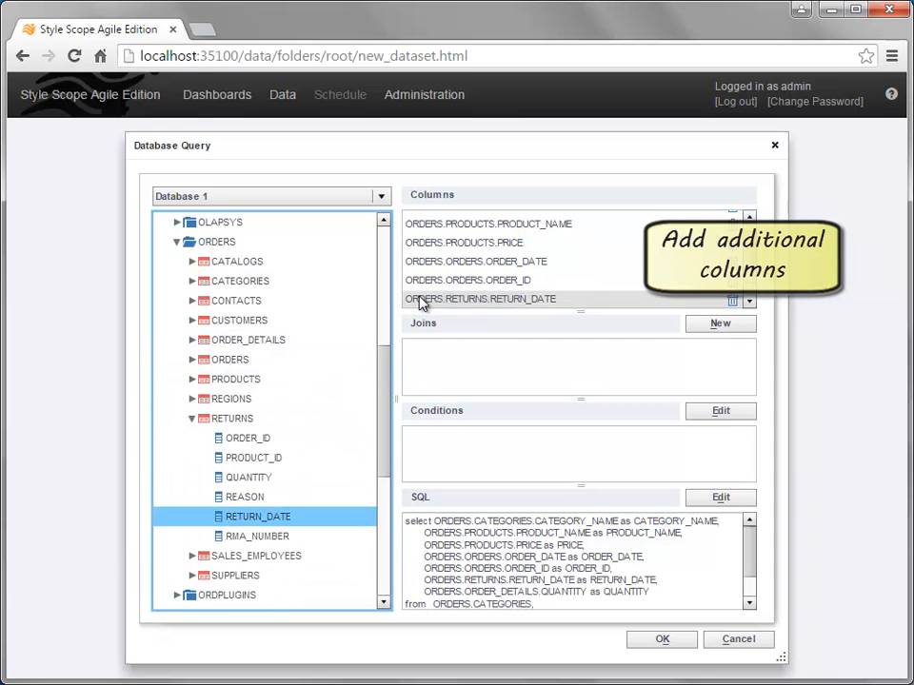
left_click_drag(248, 477, 457, 310)
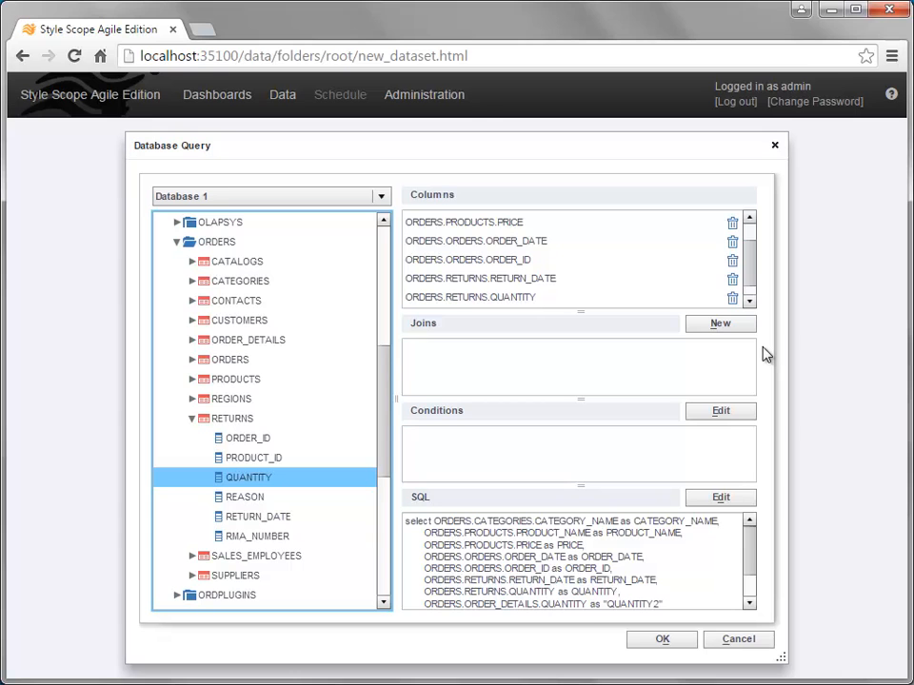
- Add a join where CATEGORY_ID in ORDERS.CATEGORIES equals CATEGORY_ID in ORDERS.PRODUCTS
left_click(721, 324)
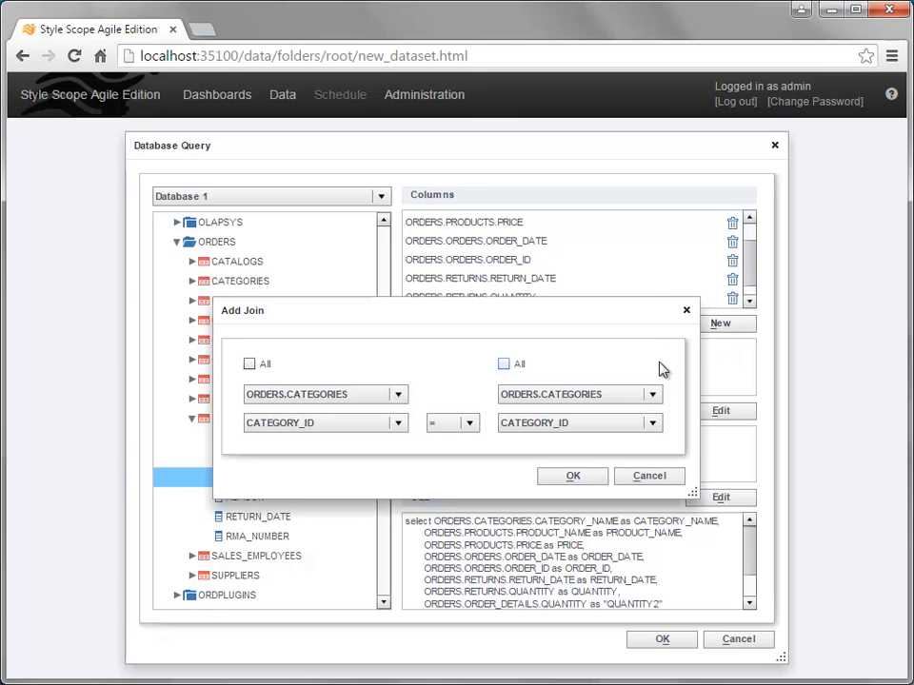
left_click(625, 401)
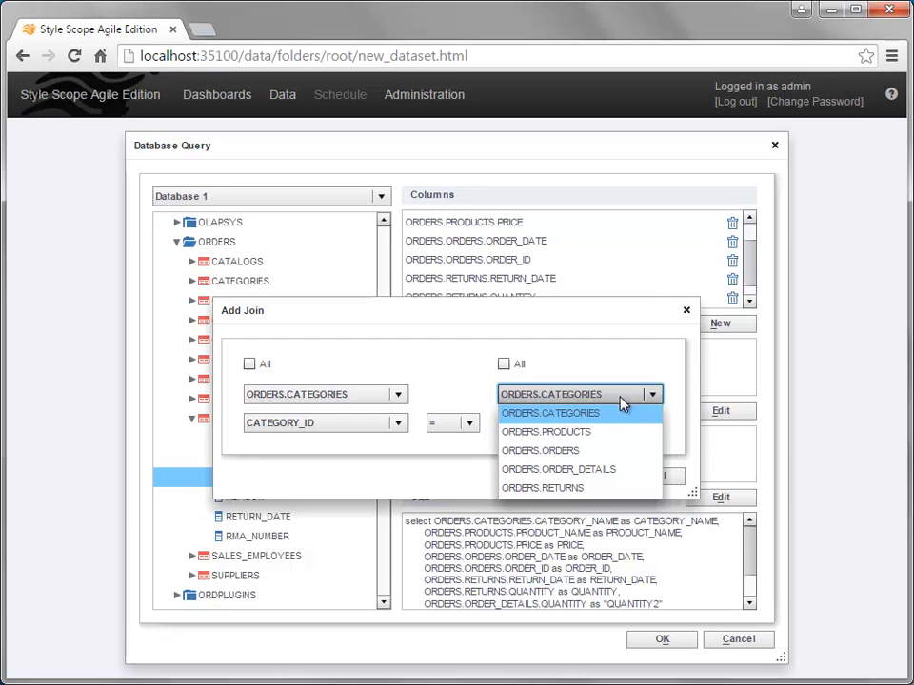
left_click(622, 433)
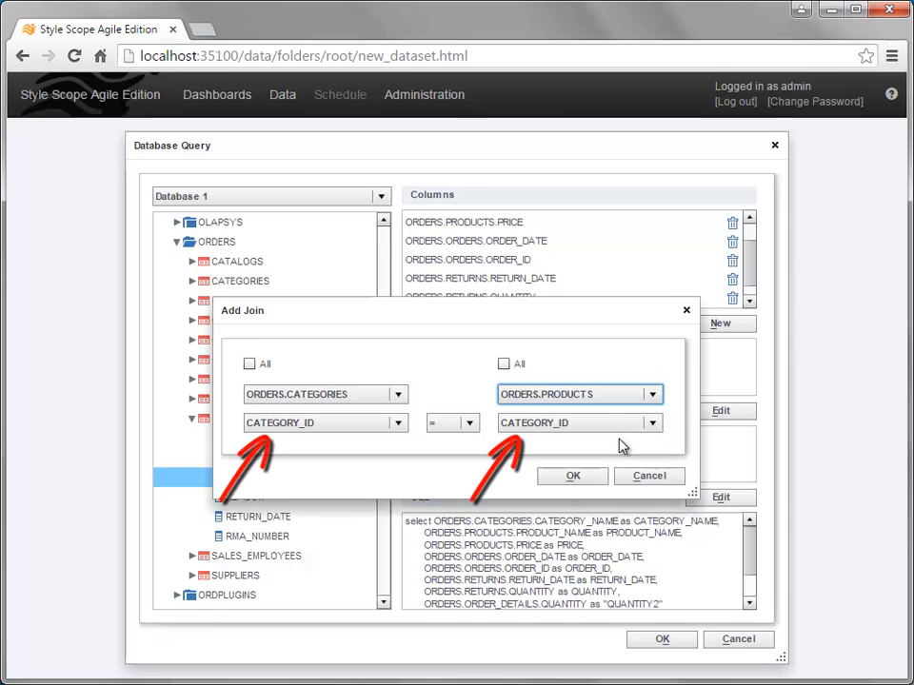
left_click(471, 427)
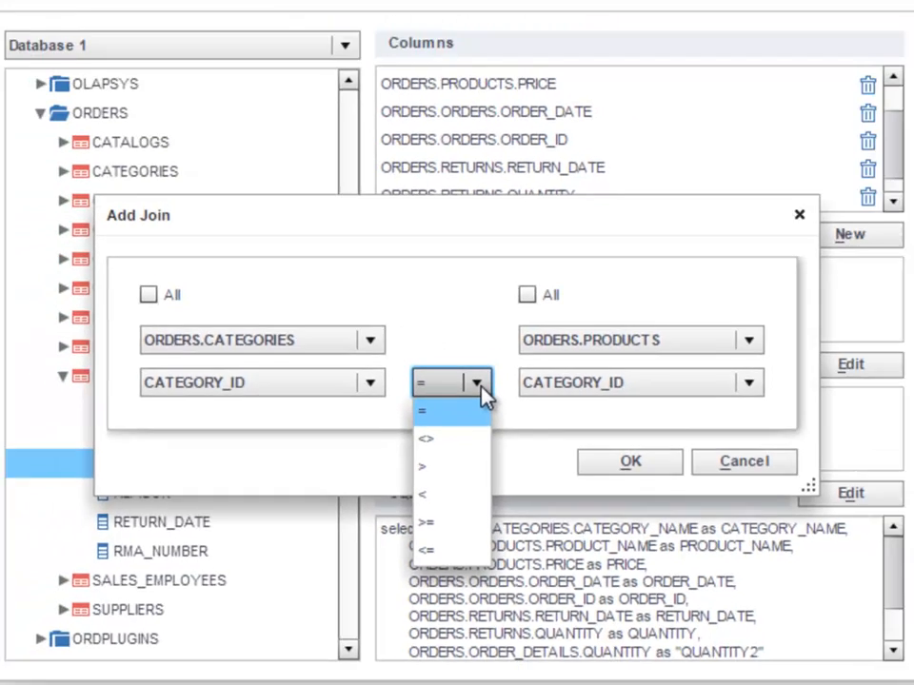
left_click(487, 356)
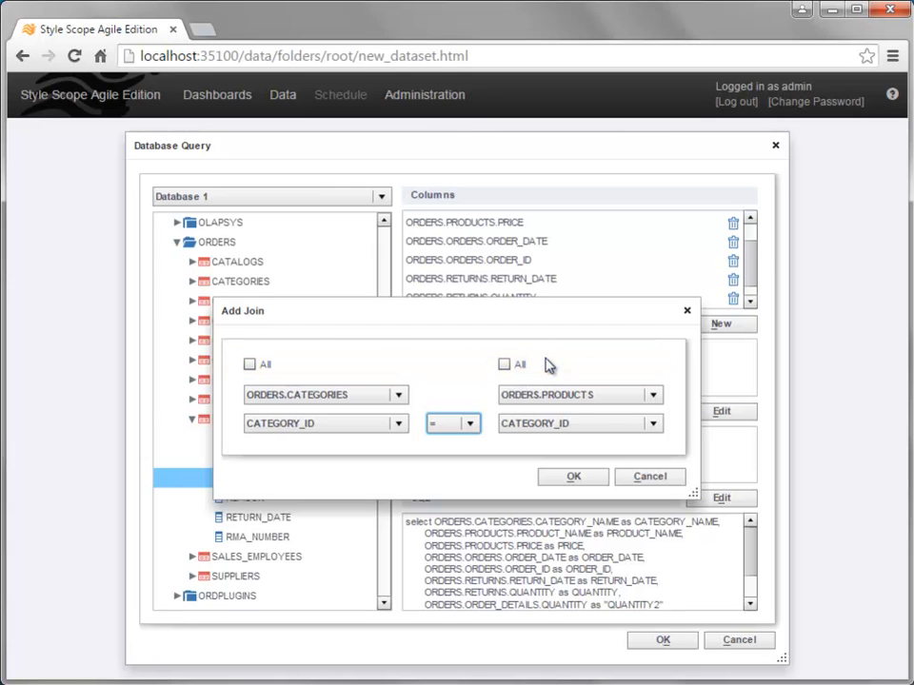
left_click(574, 476)
- Add a join where PRODUCT_ID in ORDERS.PRODUCTS equals PRODUCT_ID in ORDERS.ORDER_DETAILS
left_click(724, 326)
left_click(398, 396)
left_click(347, 436)
left_click(650, 396)
left_click(585, 470)
left_click(399, 423)
left_click(346, 524)
left_click(652, 423)
left_click(622, 462)
left_click(574, 476)
- Add a join where ORDER_ID in ORDERS.ORDERS equals ORDER_ID in ORDERS.ORDER_DETAILS
left_click(720, 324)
left_click(399, 396)
left_click(347, 453)
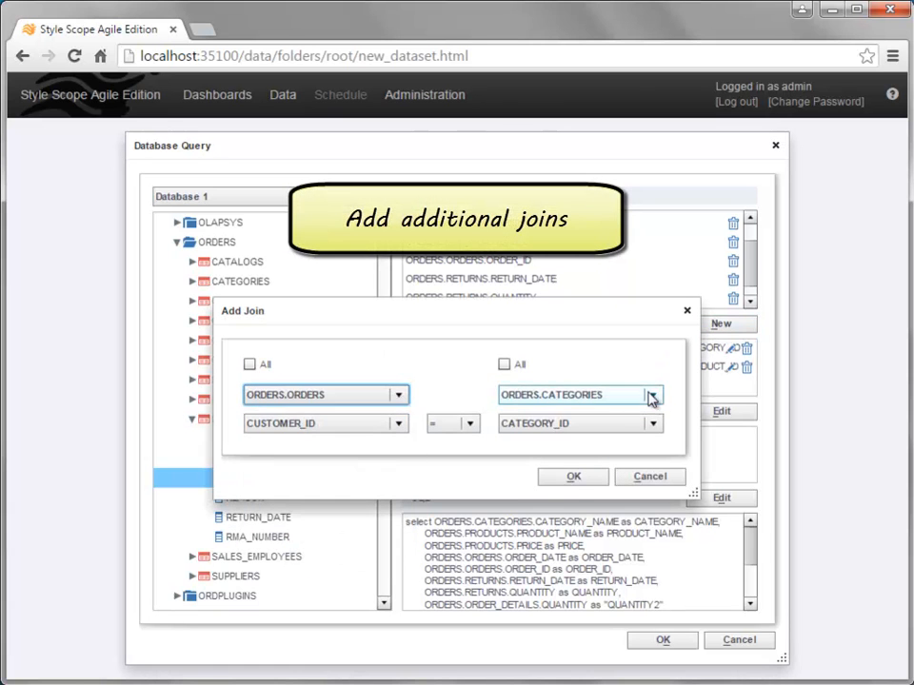
left_click(650, 396)
left_click(585, 470)
left_click(398, 423)
left_click(341, 515)
left_click(559, 476)
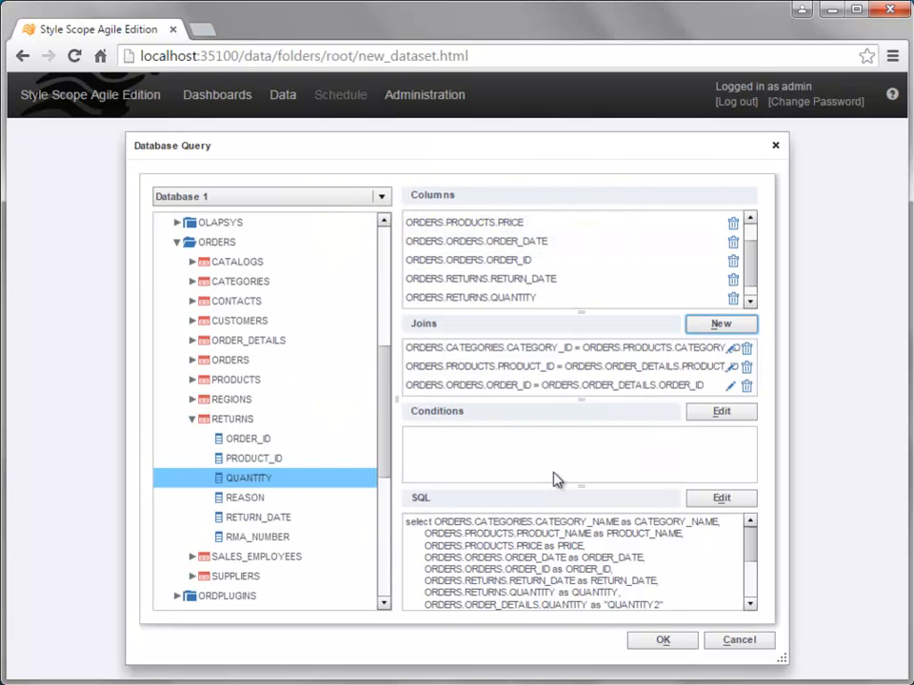
- Add an outer join where ORDER_ID in ORDERS.RETURNS equals ORDER_ID in ORDERS.ORDERS, including all records from ORDERS.ORDERS
left_click(712, 326)
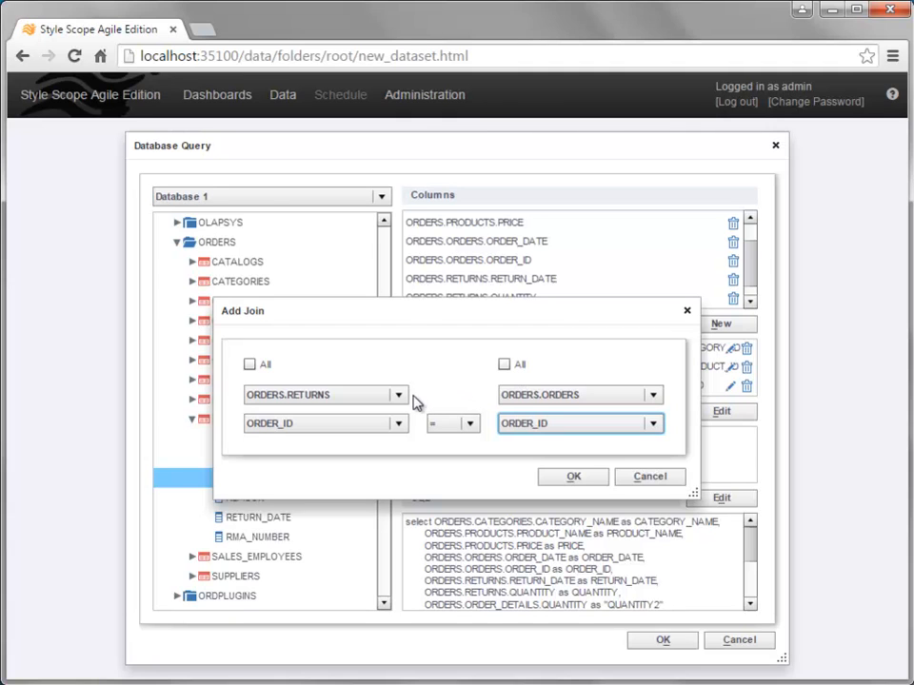
left_click(505, 364)
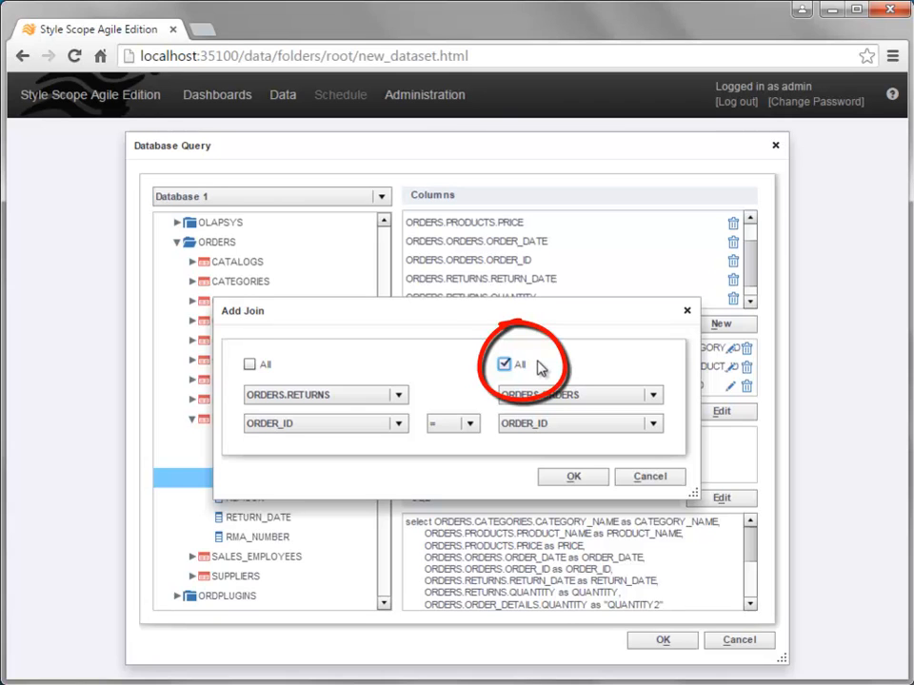
left_click(585, 477)
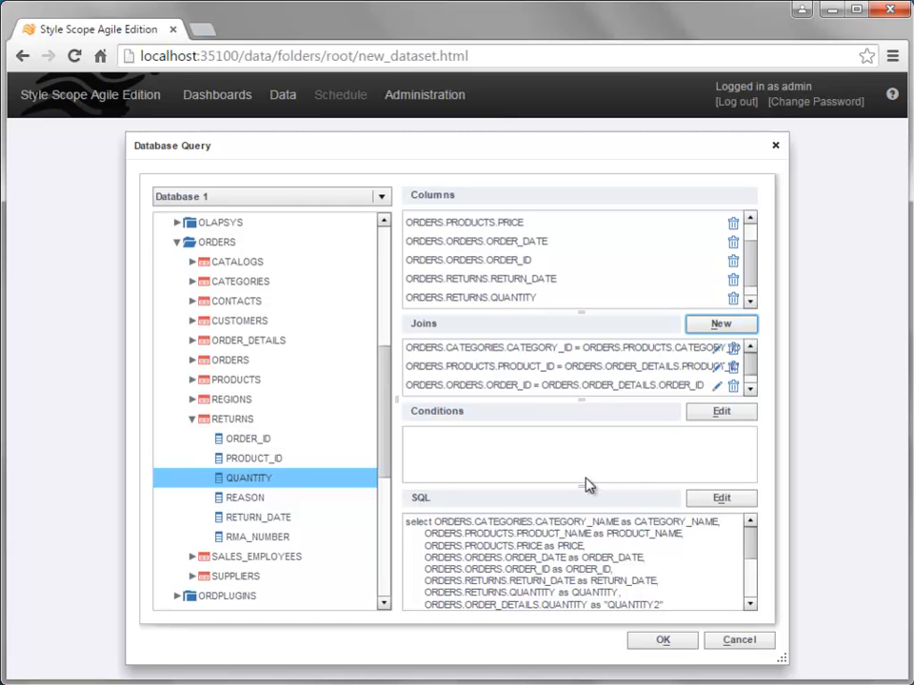
- Add a query condition that ORDERS.ORDER_DETAILS.QUANTITY is greater than 5
left_click(746, 419)
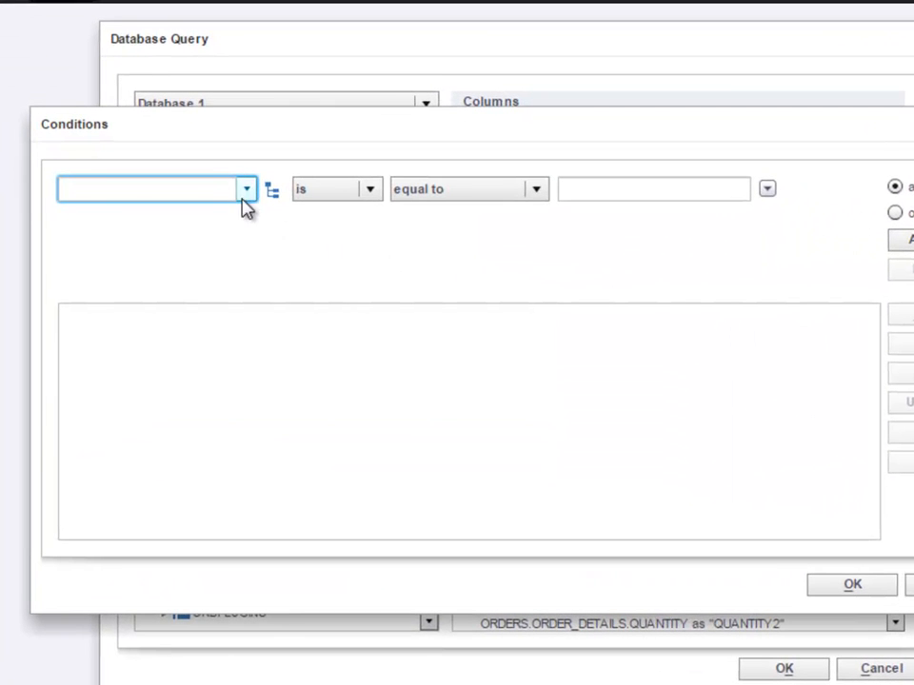
left_click(240, 265)
left_click_drag(306, 272, 306, 337)
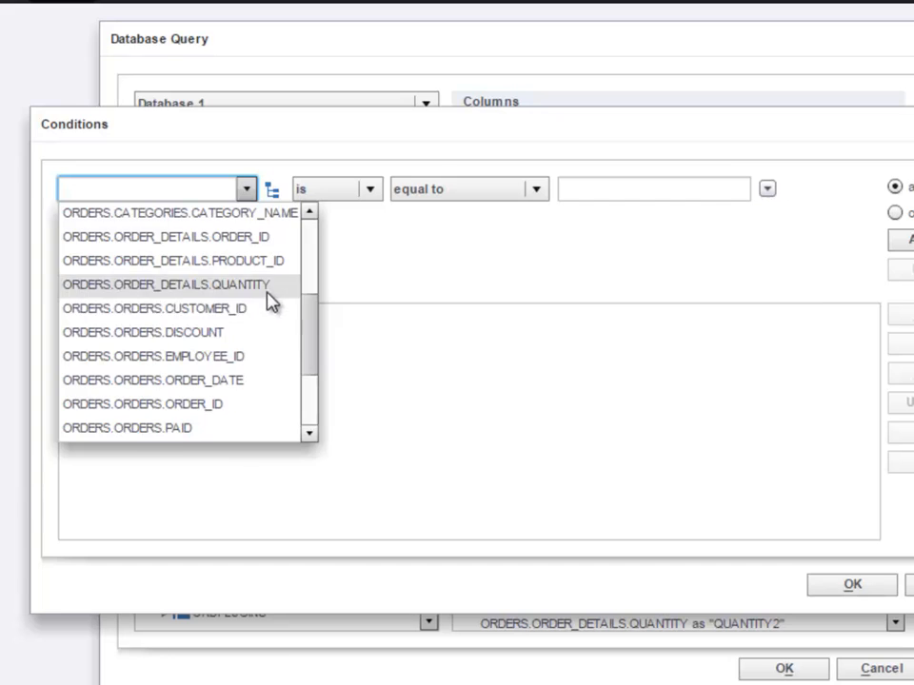
left_click(269, 299)
left_click(535, 190)
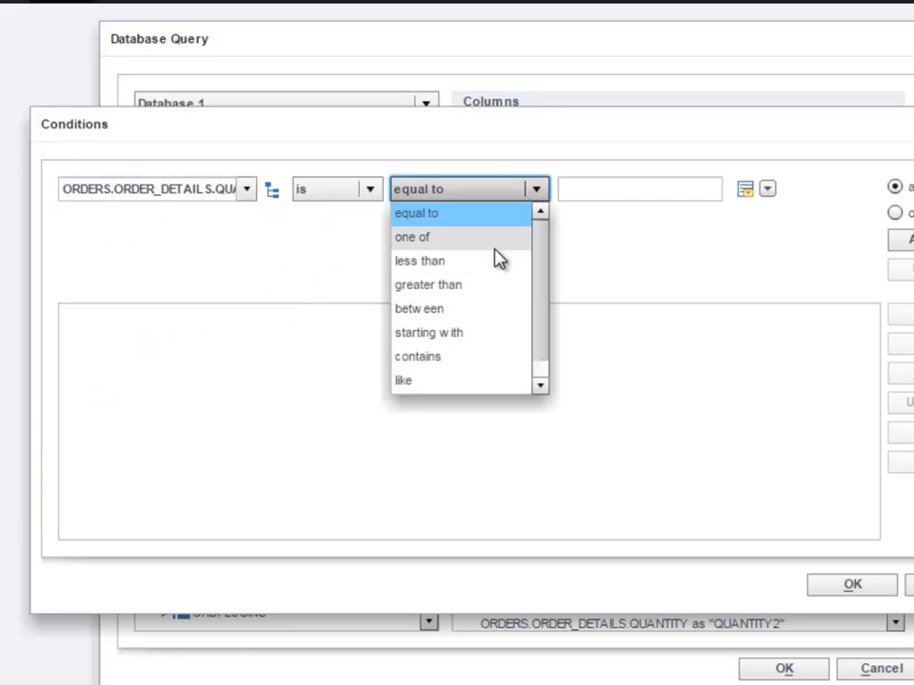
left_click(493, 285)
left_click(592, 189)
type("5")
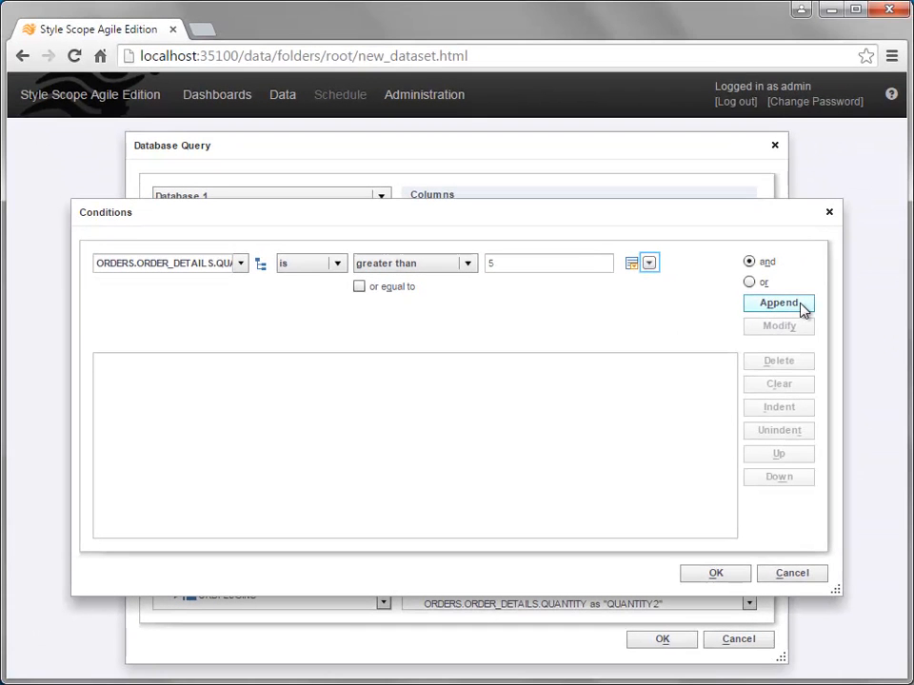
left_click(903, 240)
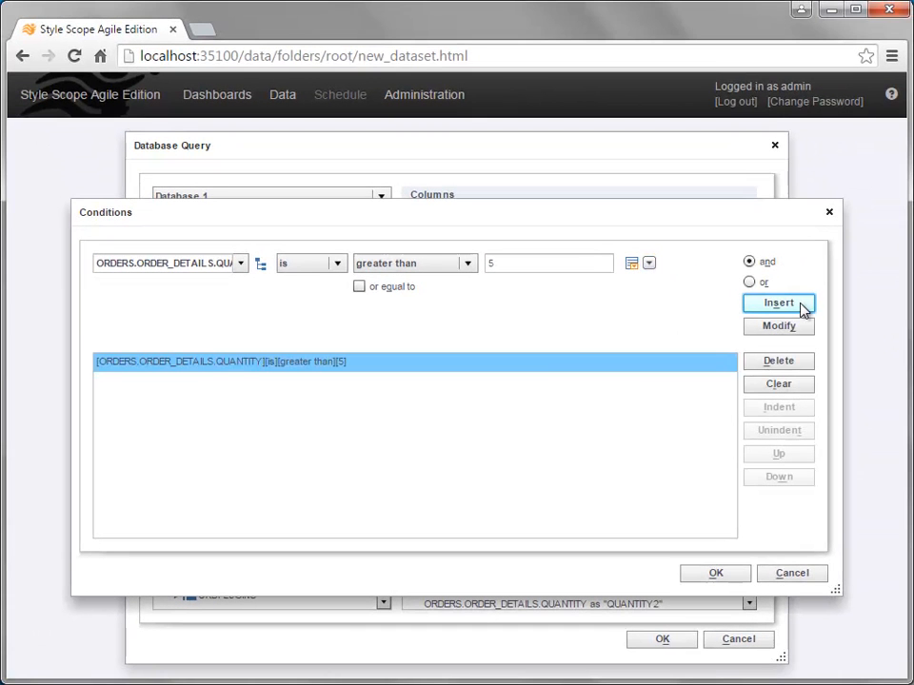
left_click(733, 578)
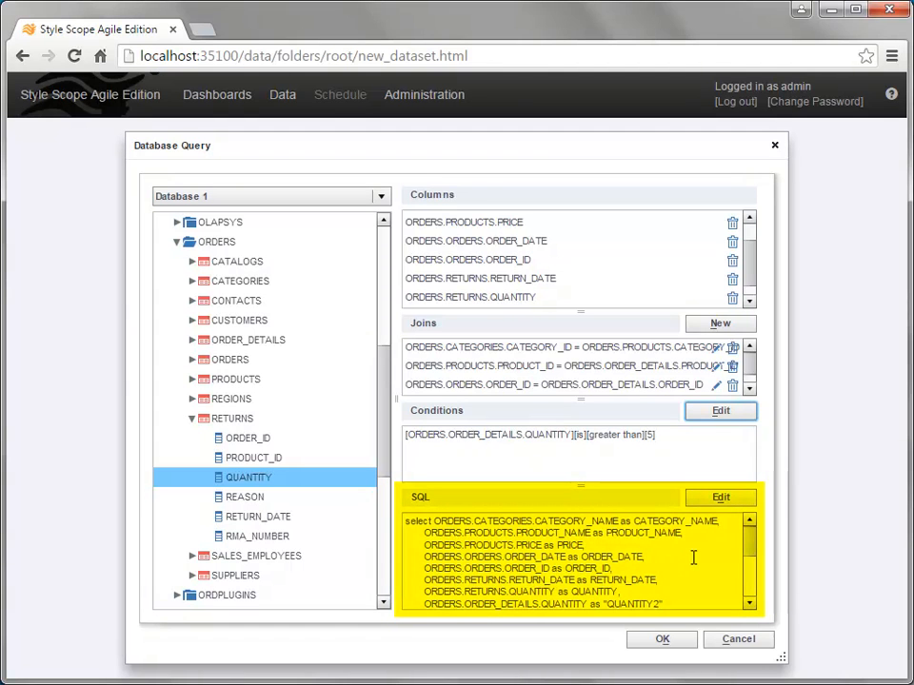
- Accept the finished query and save it as "Orders Data Set" directly under Data Sets
mouse_move(750, 549)
left_mouse_down()
mouse_move(754, 595)
mouse_move(751, 544)
left_mouse_up()
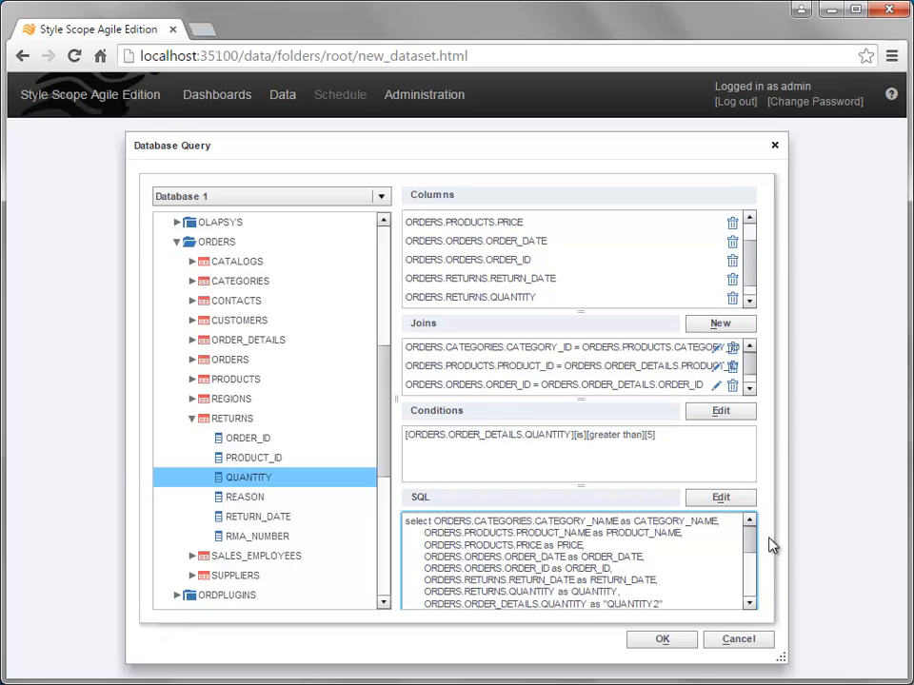
left_click(684, 643)
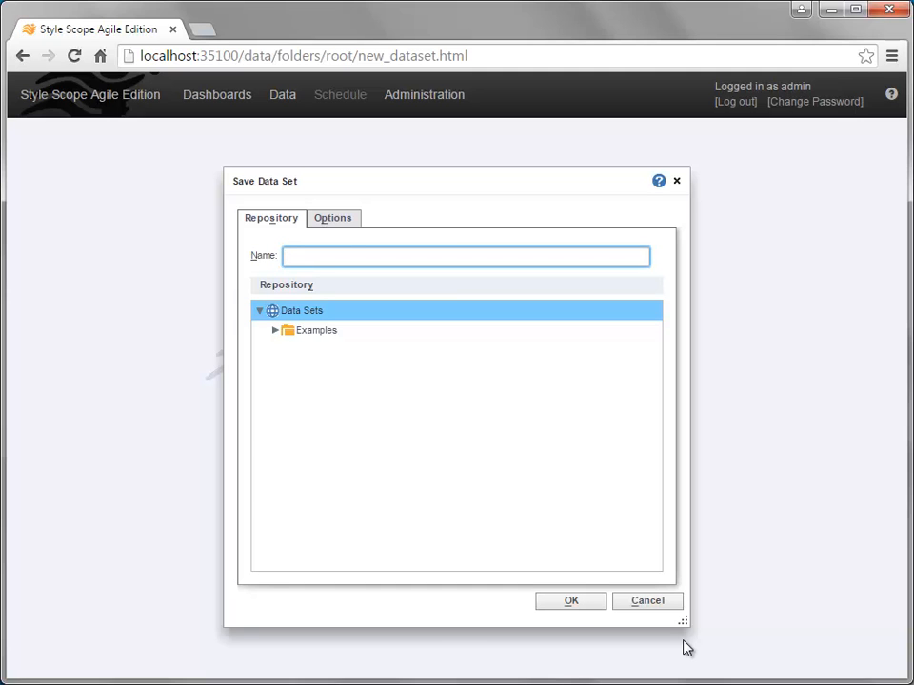
type("Orders Data Set")
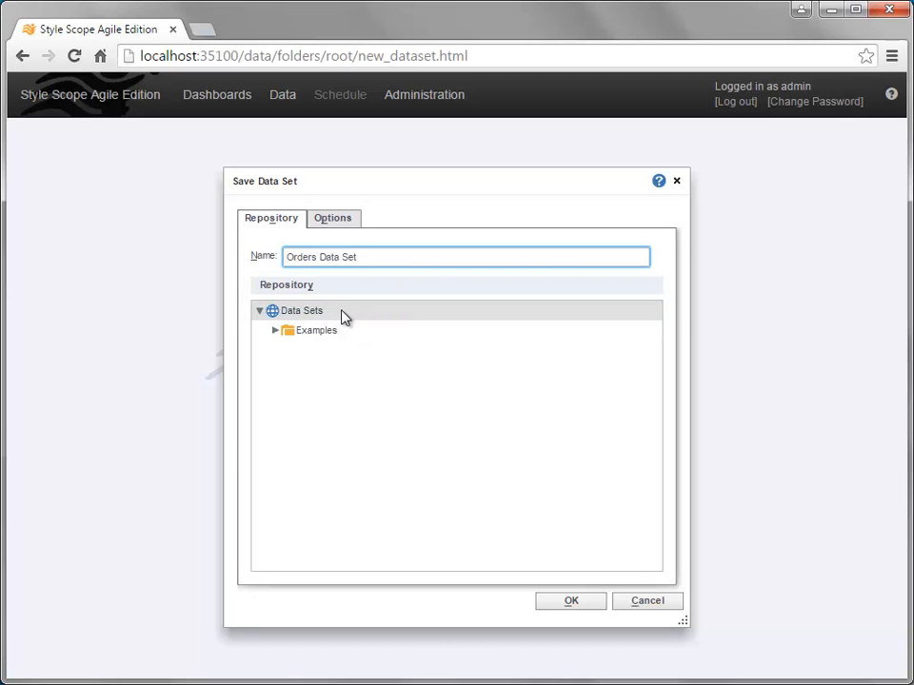
left_click(591, 605)
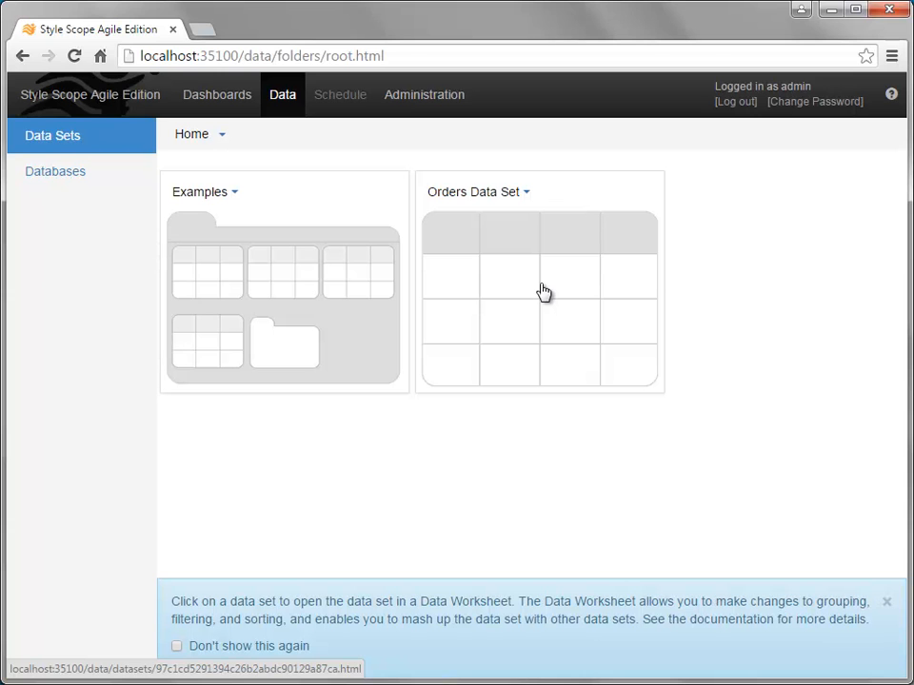
- Open the Orders Data Set worksheet and switch the SQL Query1 table to Live Preview
left_click(542, 295)
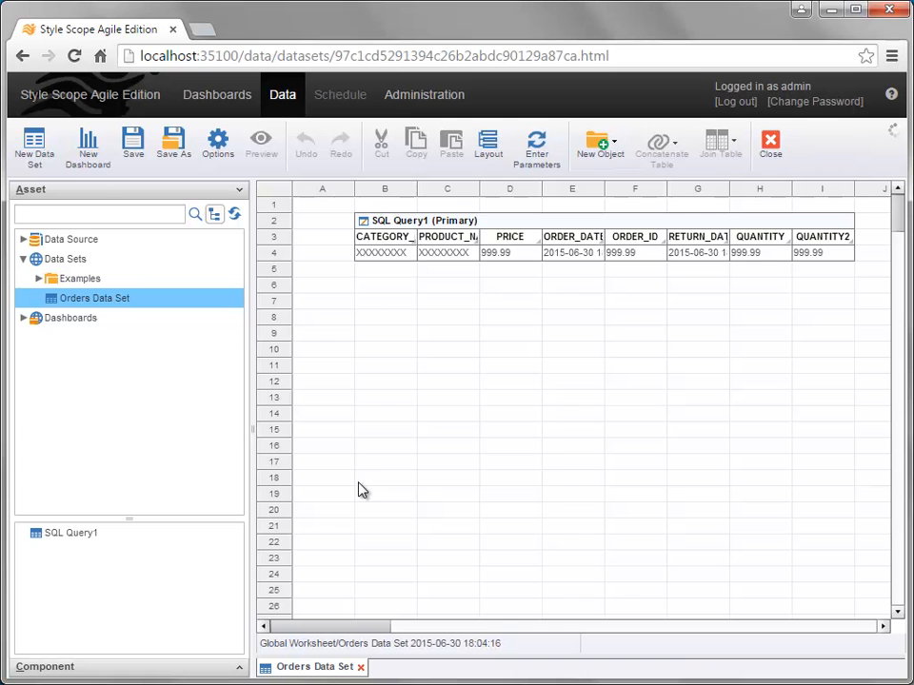
mouse_move(805, 259)
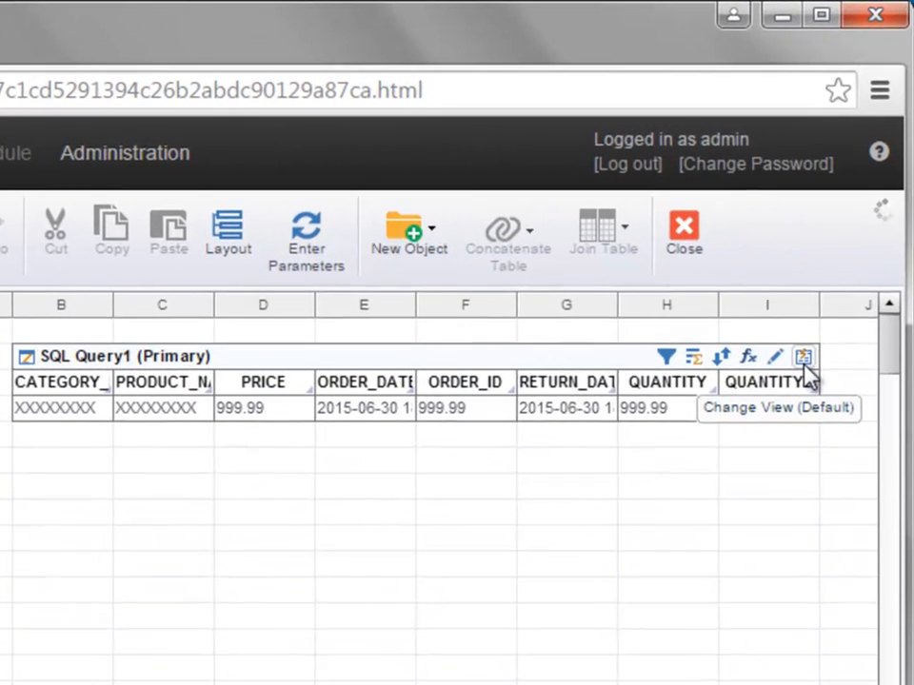
left_click(845, 226)
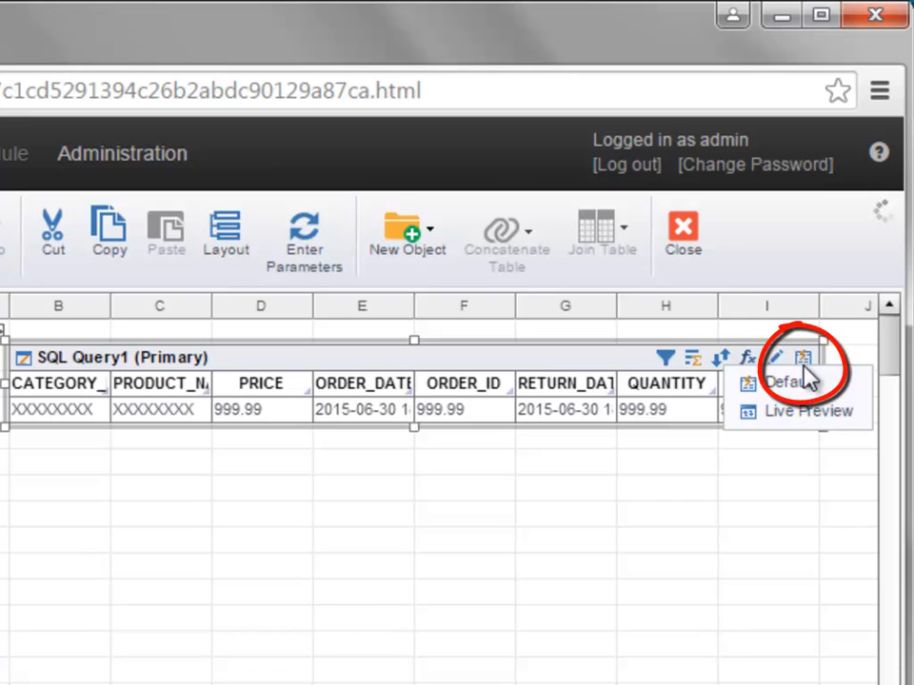
left_click(849, 420)
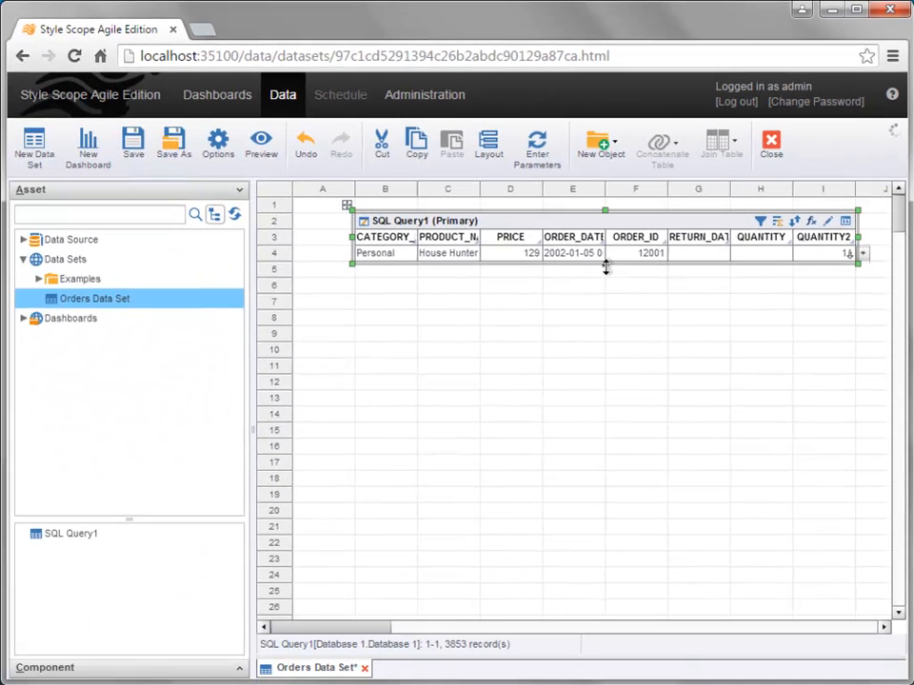
- Enlarge the SQL Query1 table downward to row 16 of the worksheet so it shows more records
left_click_drag(498, 360, 521, 628)
left_click_drag(623, 467, 618, 476)
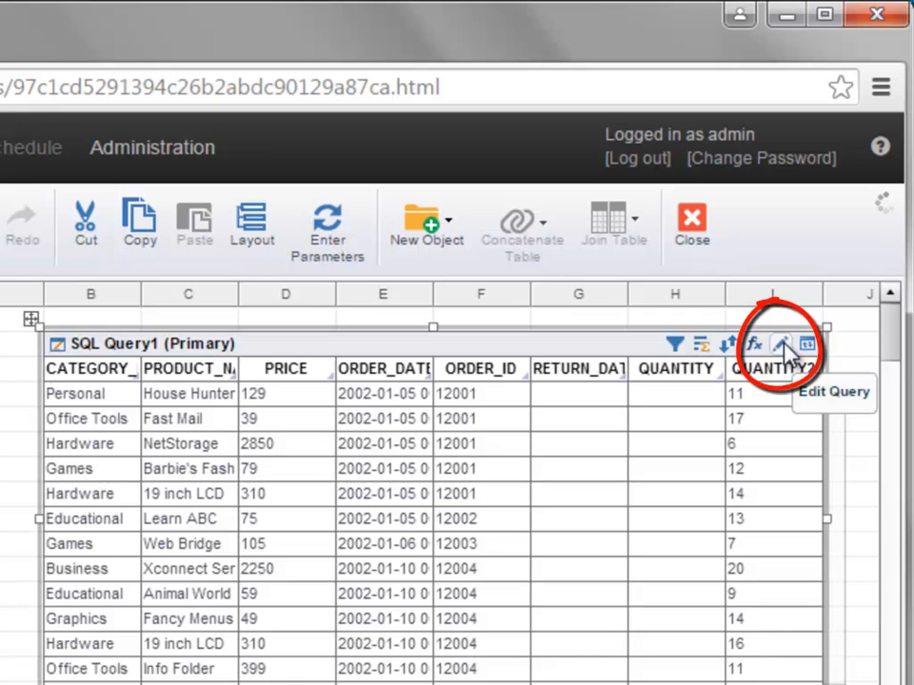
- Switch SQL Query1 to direct SQL editing, change its last condition to ORDERS.ORDER_DETAILS.QUANTITY > 10, and accept the query
left_click(784, 344)
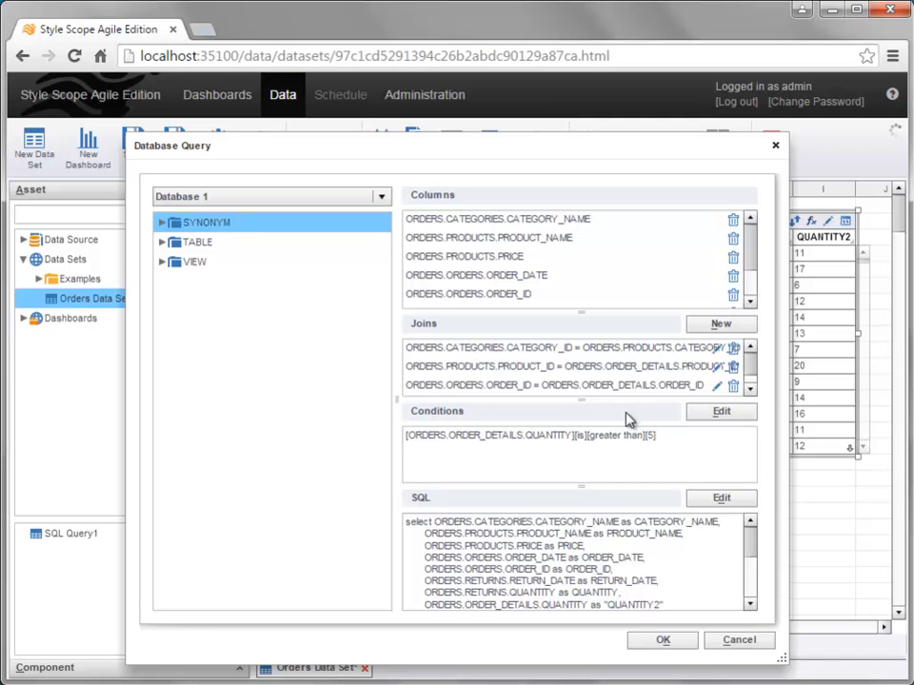
left_click(746, 504)
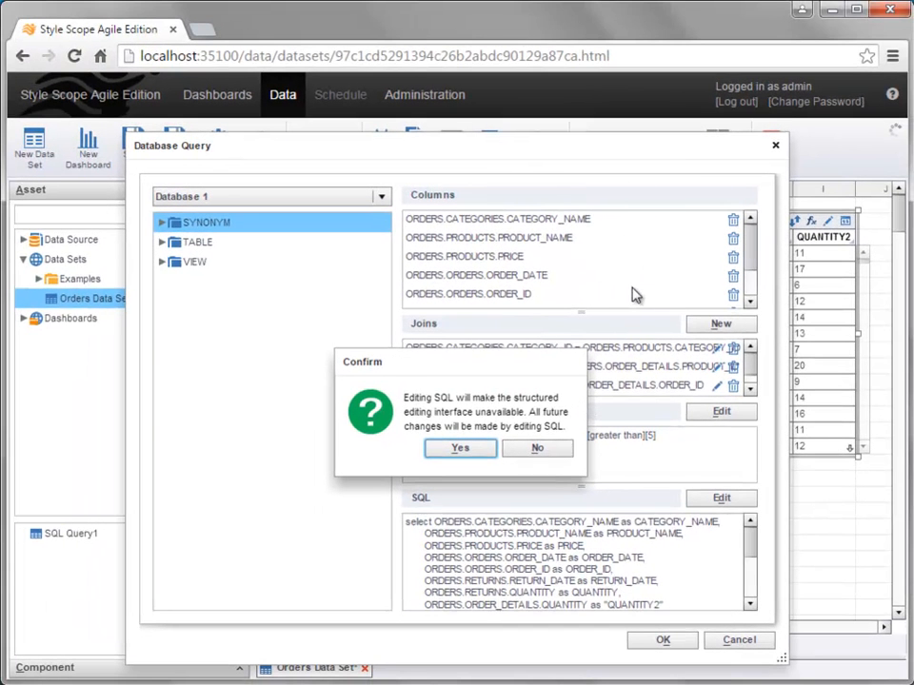
left_click(460, 448)
left_click(655, 446)
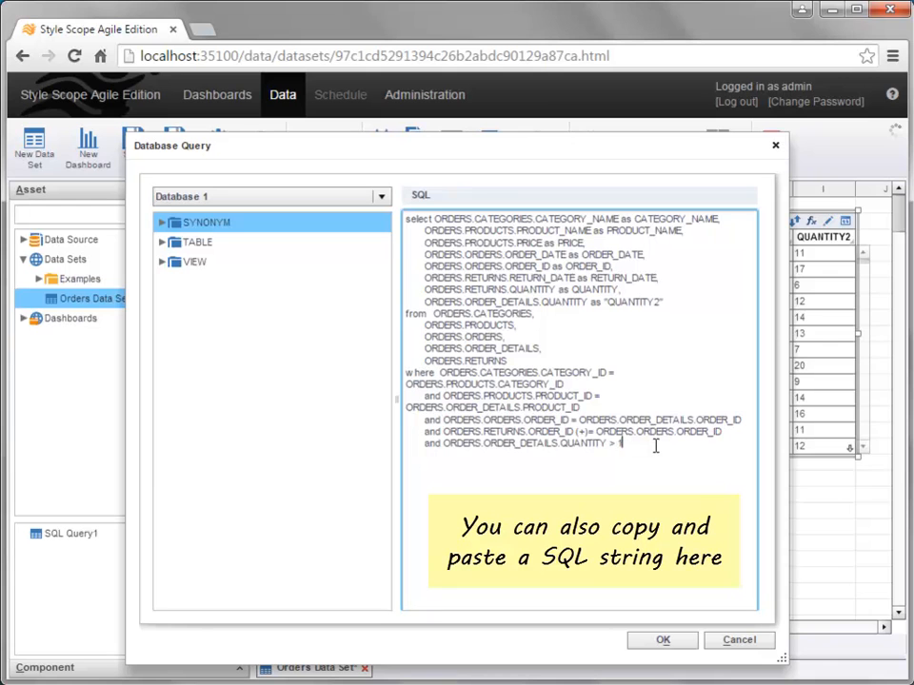
key("BackSpace")
type("10")
left_click(689, 643)
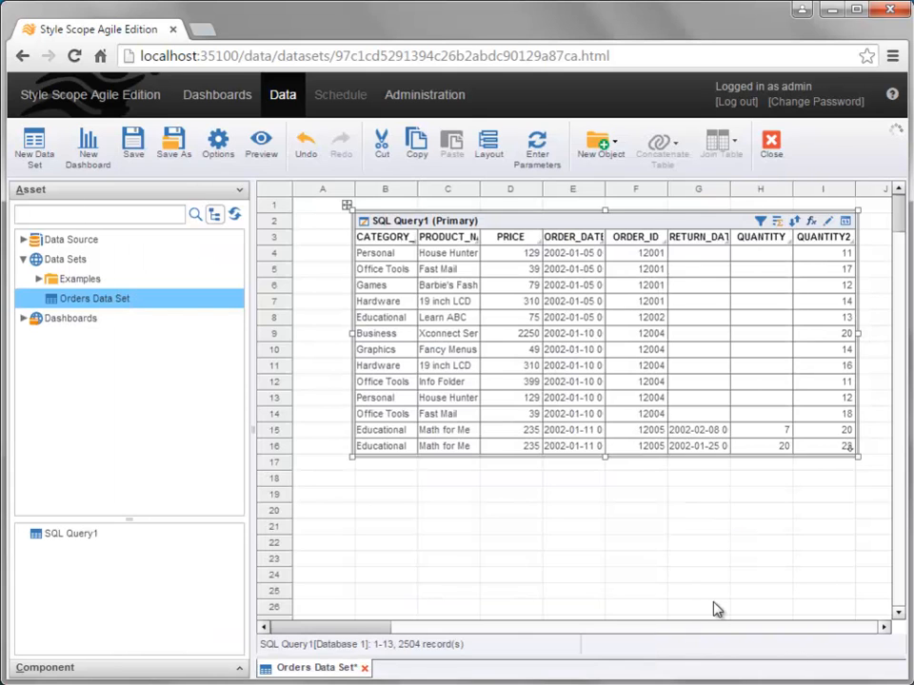
- Reopen the SQL Query1 definition to review its SQL, and close it without making changes
left_click(827, 222)
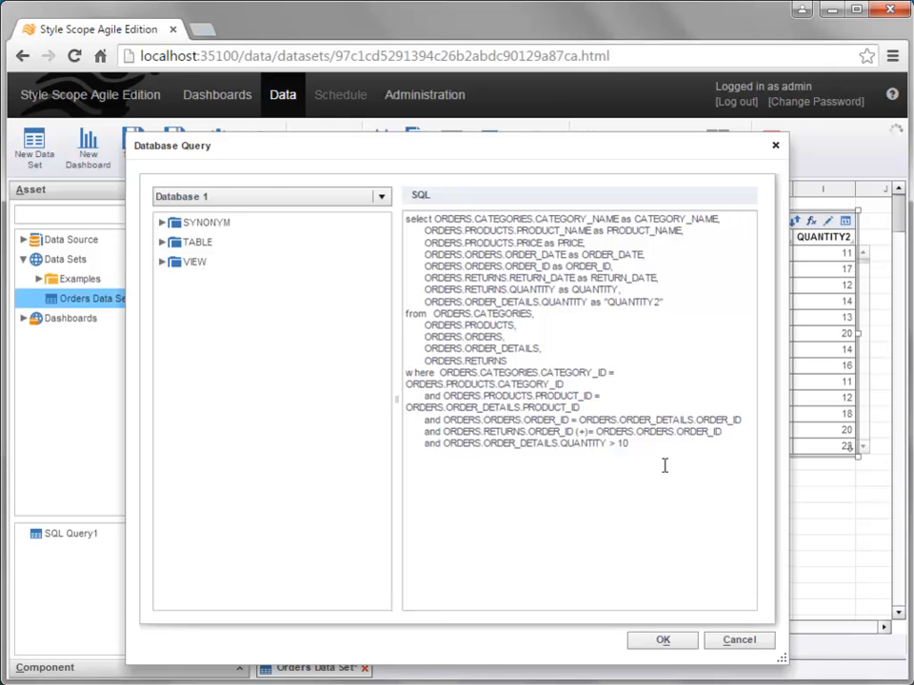
left_click(733, 639)
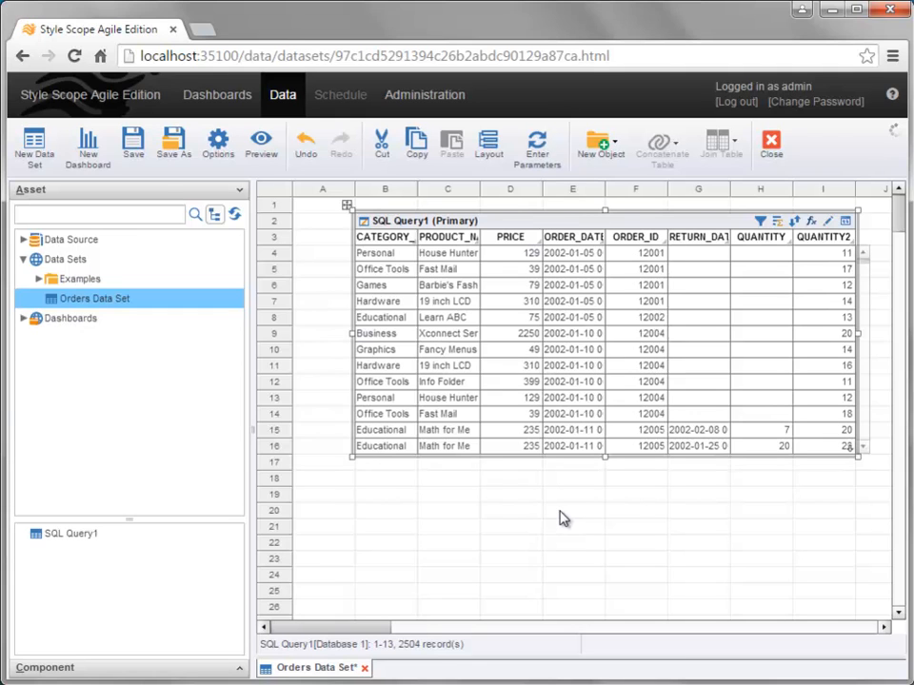
- Save the Orders Data Set worksheet and return to the overview of all data sets
left_click(145, 168)
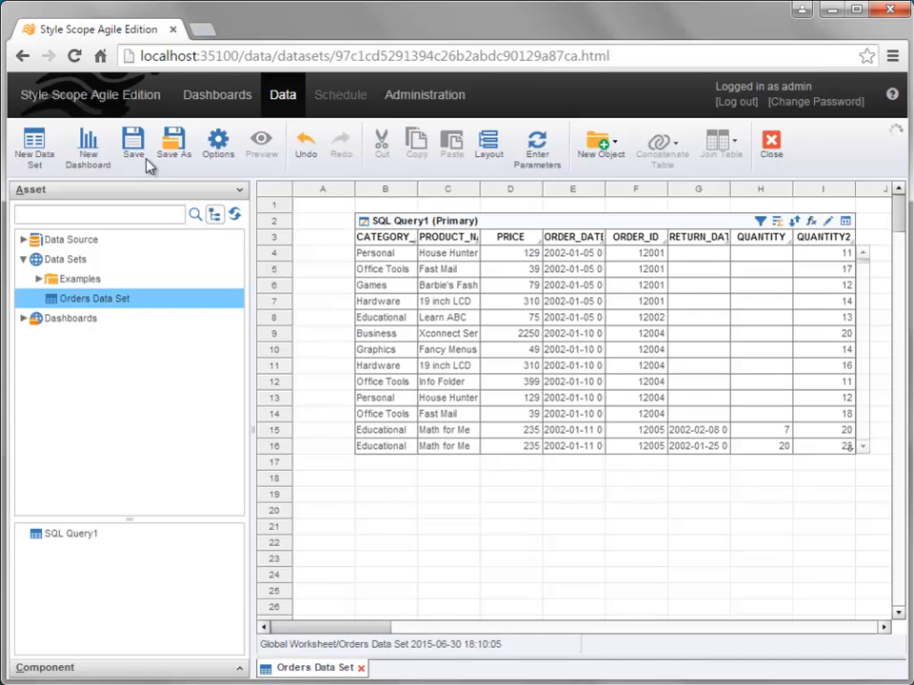
left_click(287, 98)
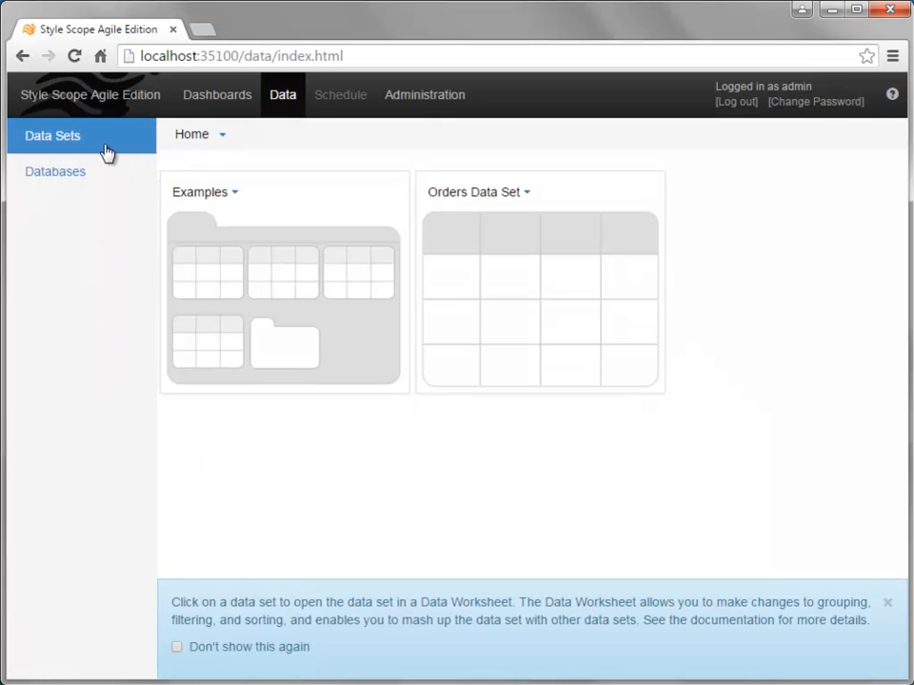